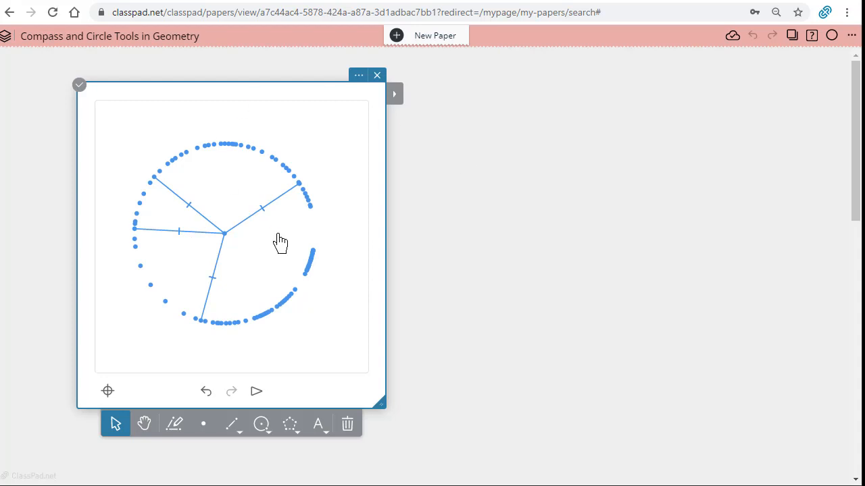
Close the existing geometry sheet and insert a new Geometry window on the paper.
click(377, 76)
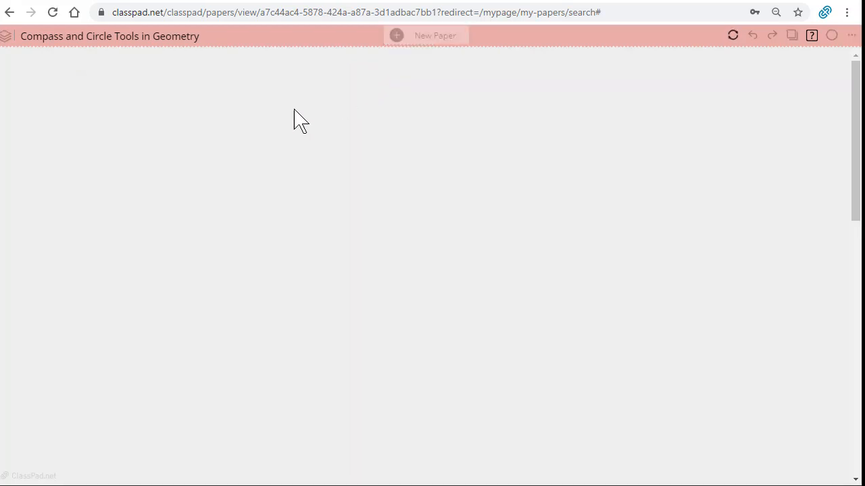
click(70, 100)
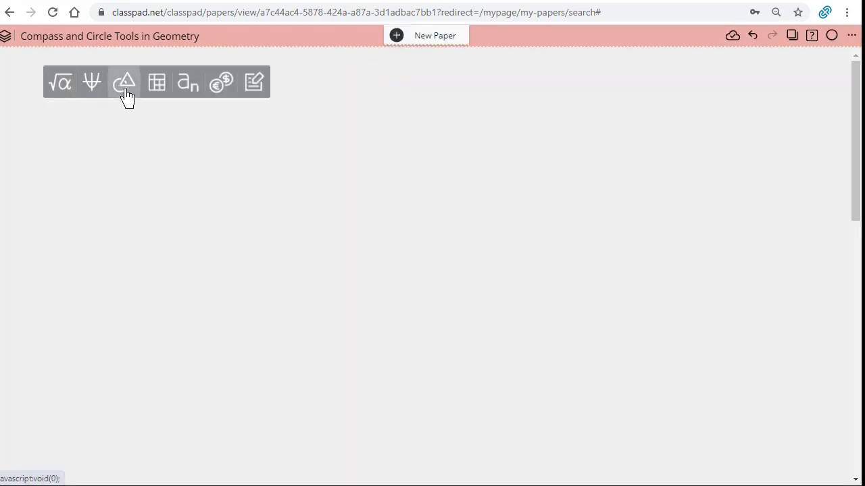
click(126, 86)
Turn off automatic labeling in the geometry window's settings.
click(324, 92)
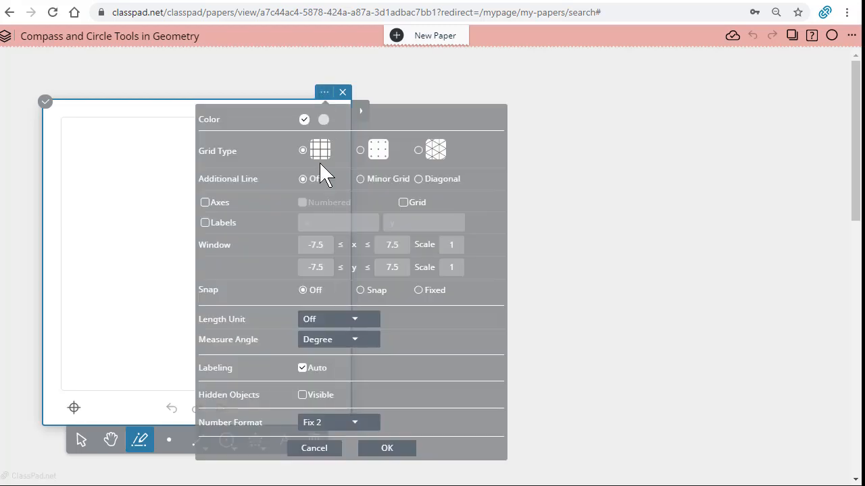
click(302, 368)
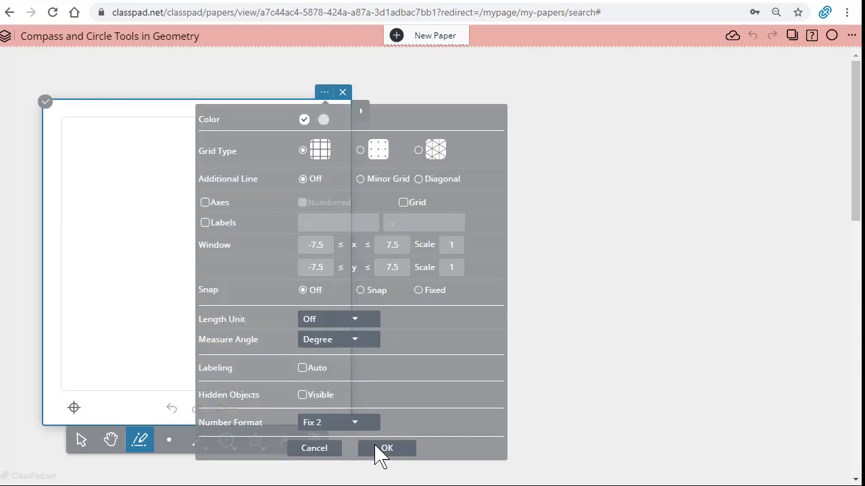
click(385, 448)
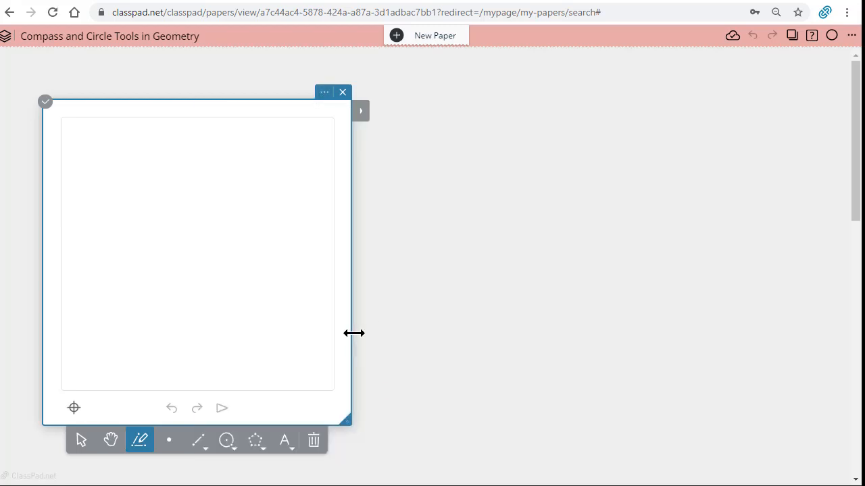
Widen the geometry window and draw a circle with the Circle tool by center point and a point on it.
drag(352, 332, 592, 352)
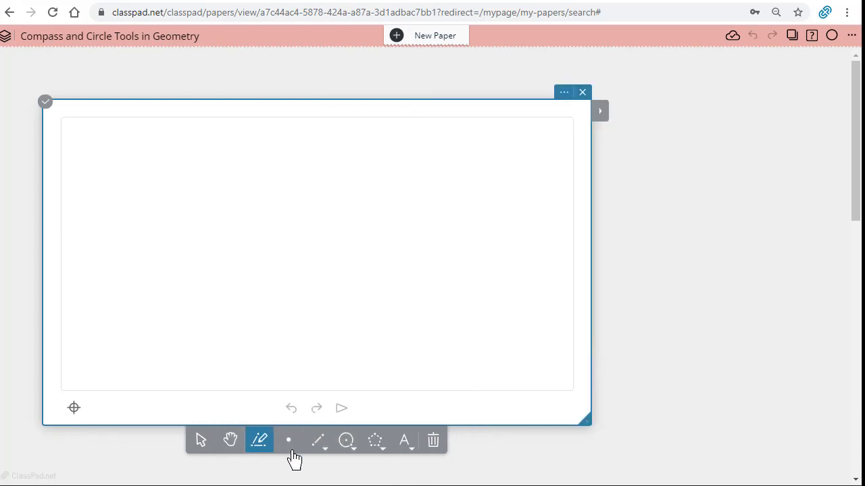
click(354, 456)
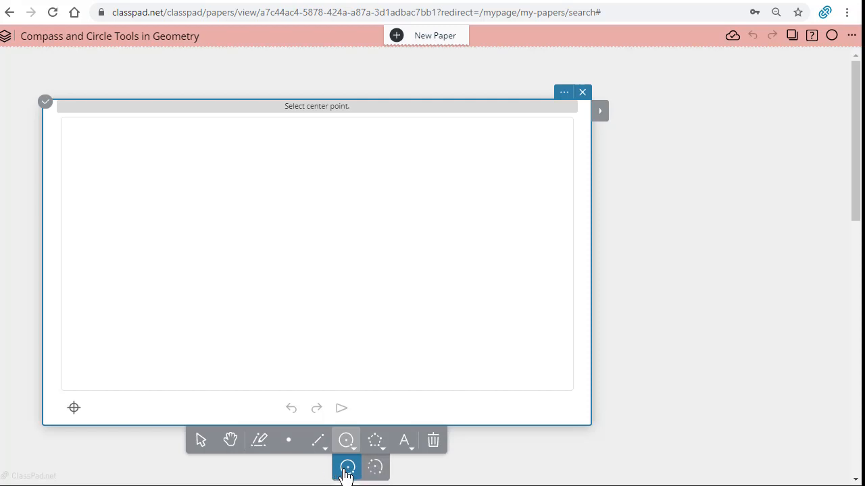
click(201, 225)
click(198, 255)
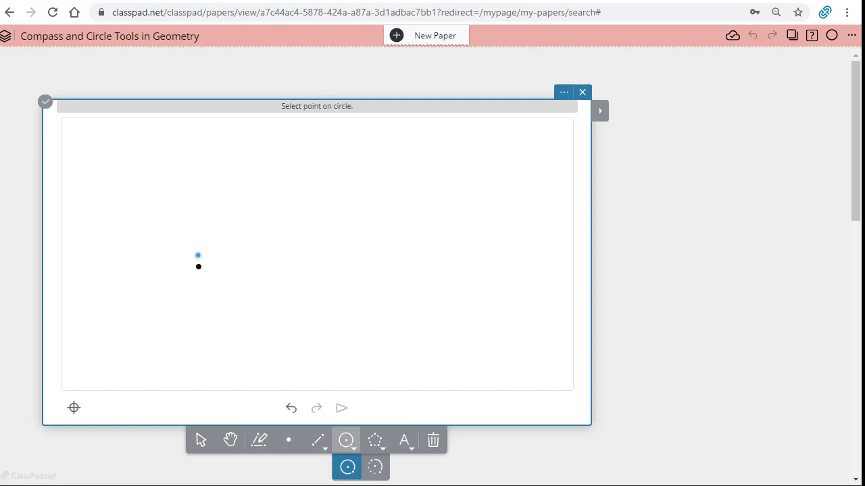
click(204, 298)
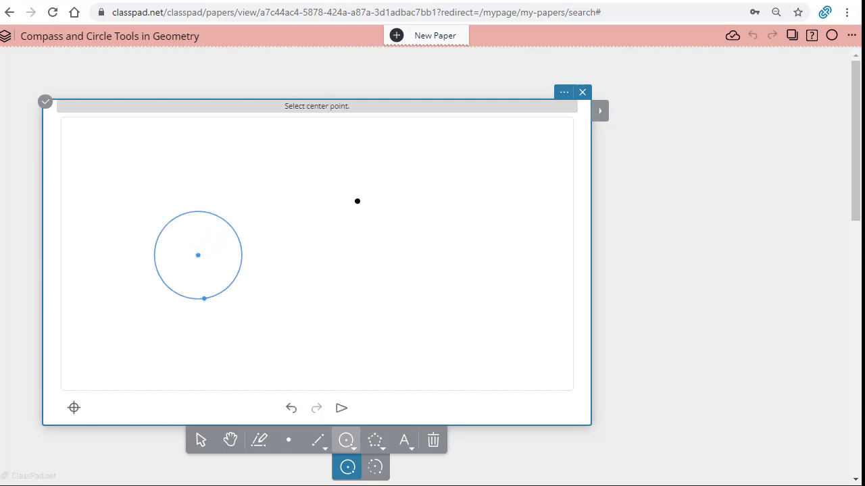
Draw a second, larger circle to the upper right of the first one.
click(358, 191)
click(361, 267)
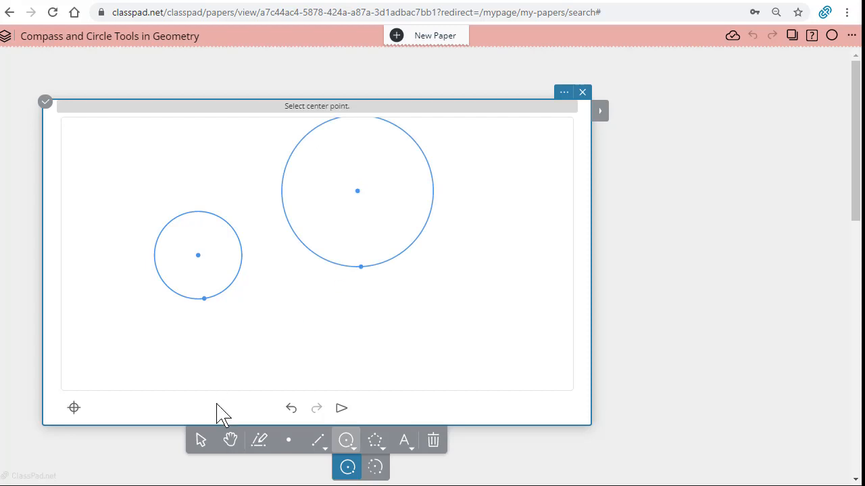
click(200, 440)
Resize and reposition both circles by dragging their centers and circumference points until they sit side by side.
drag(361, 267, 363, 230)
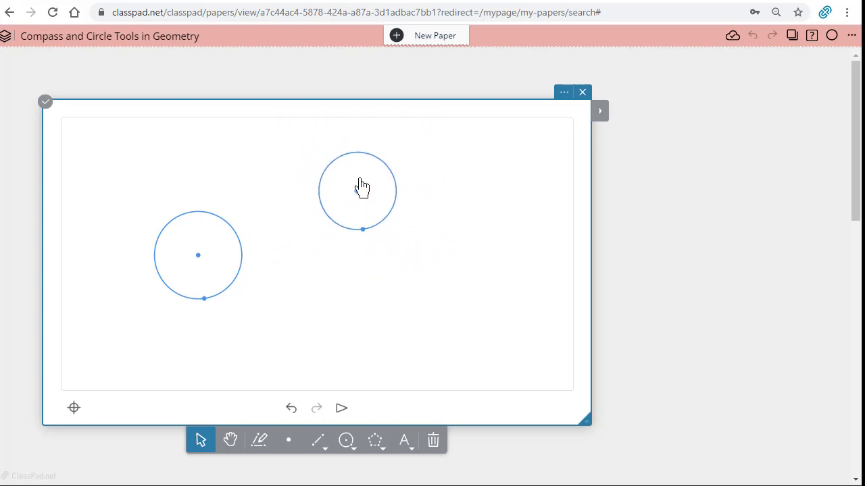
drag(357, 193, 334, 262)
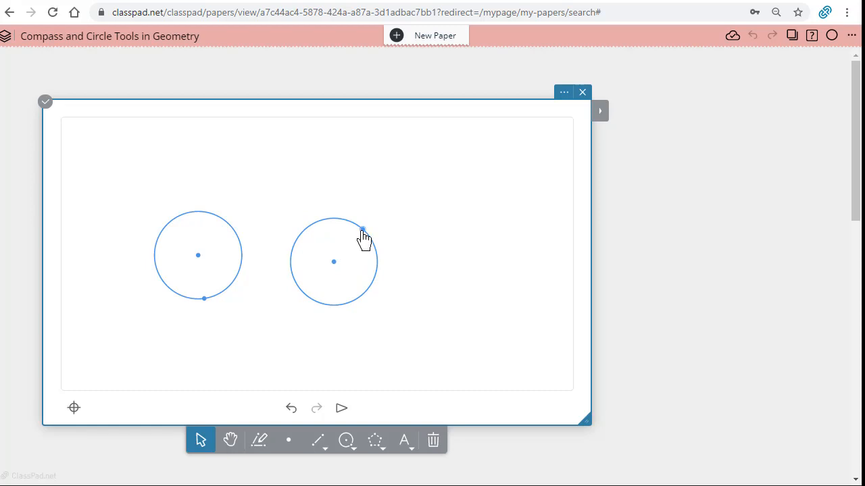
drag(362, 231, 391, 206)
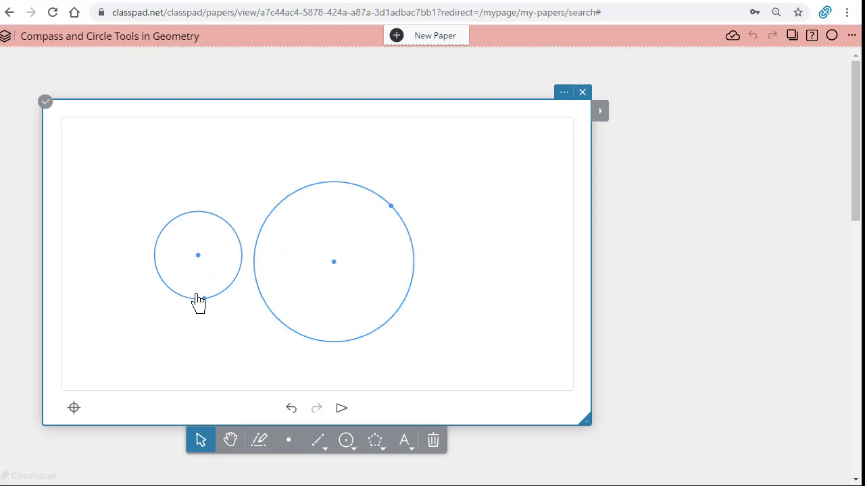
drag(203, 298, 177, 322)
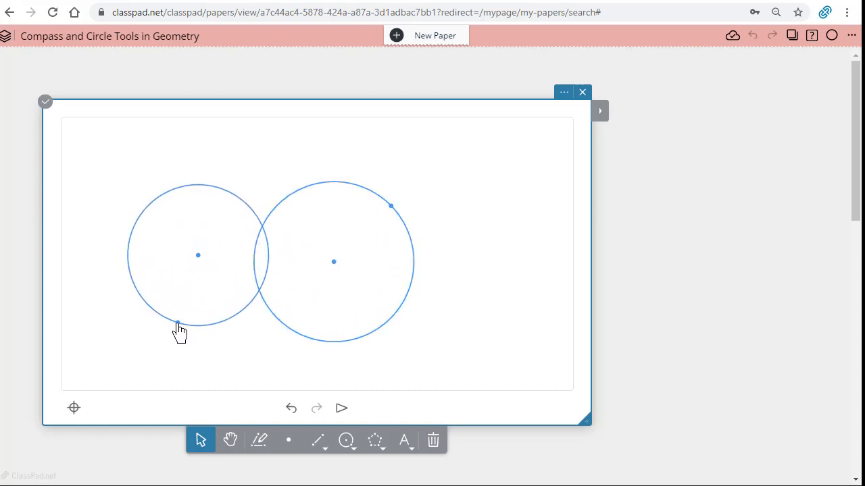
drag(198, 256, 163, 243)
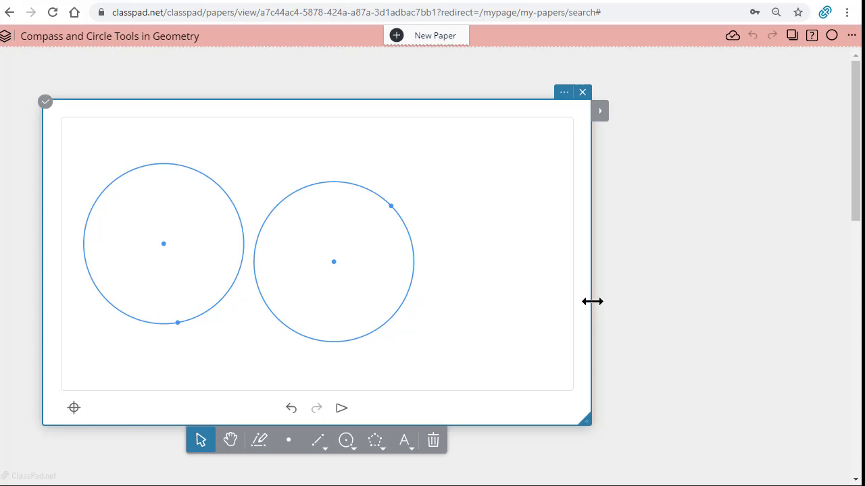
Narrow the first geometry window and insert a second Geometry window beside it.
drag(592, 301, 436, 286)
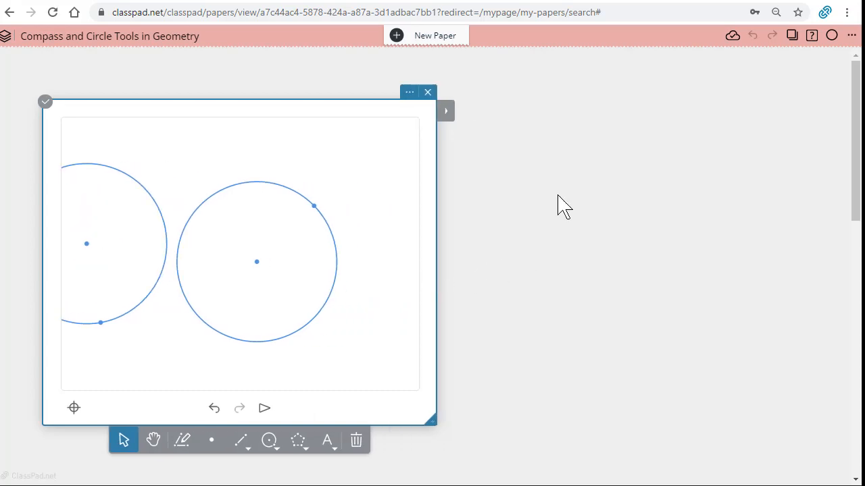
click(555, 125)
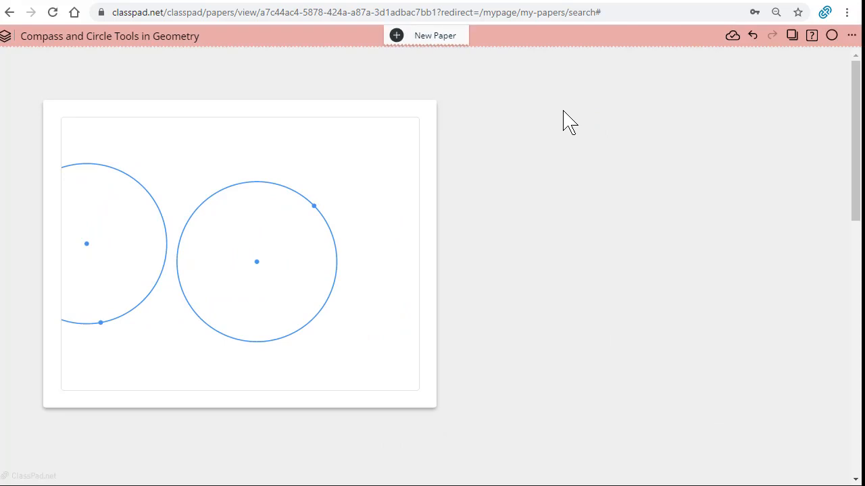
click(567, 120)
click(621, 106)
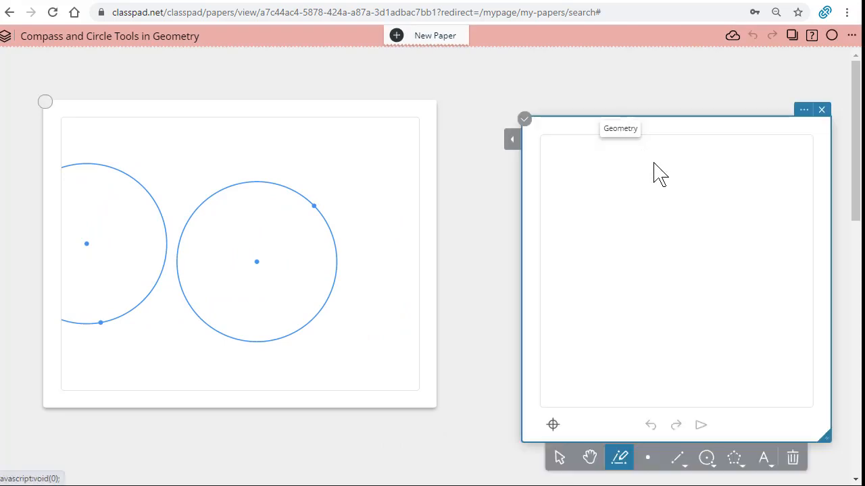
Insert the image geometry-3469833_1920.png from Downloads into the second geometry window and dismiss its properties panel.
click(763, 459)
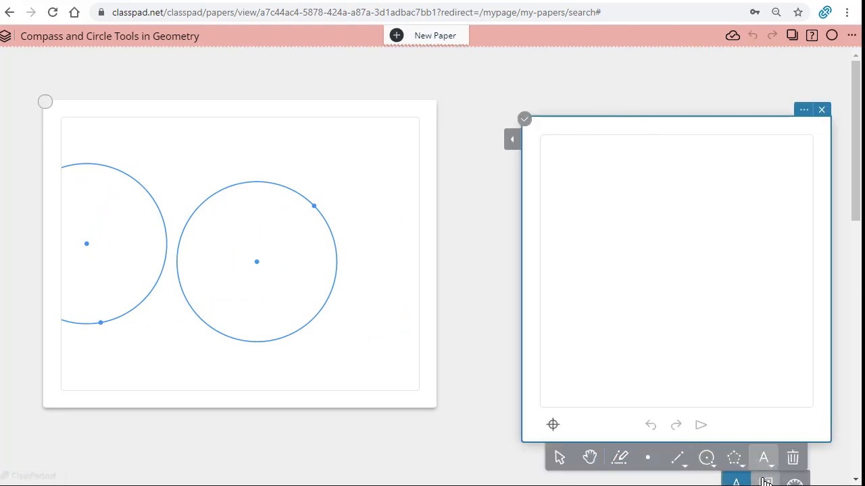
click(765, 482)
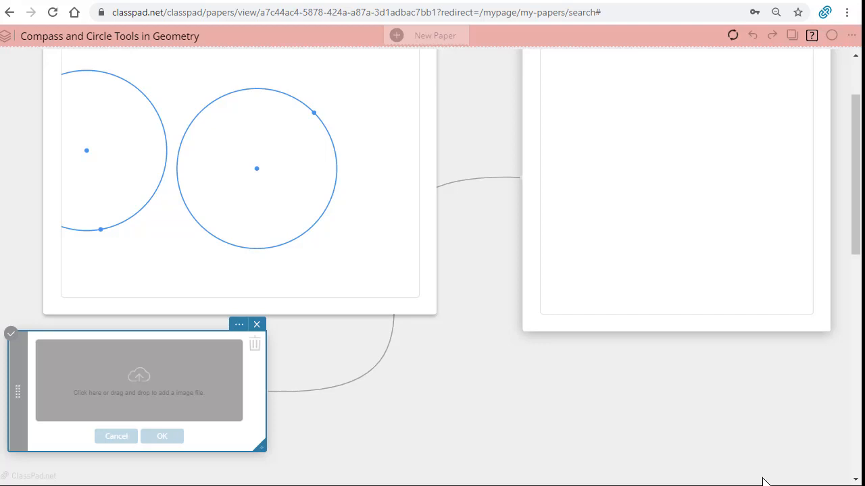
click(141, 411)
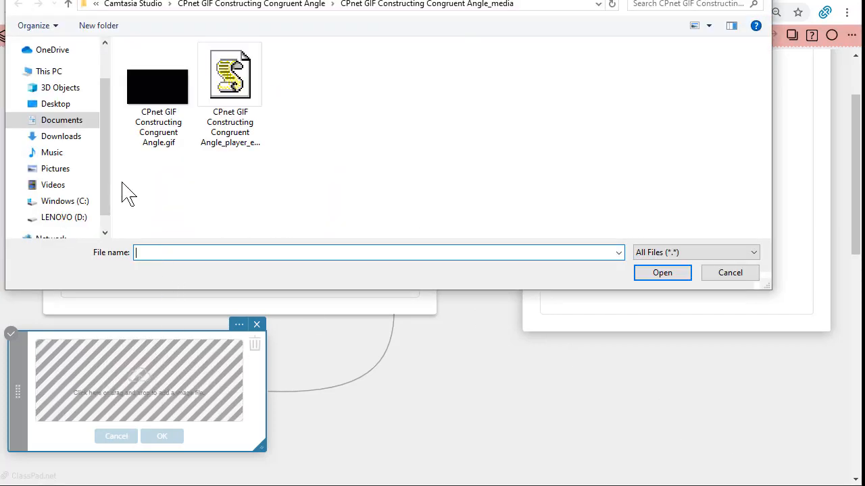
click(54, 104)
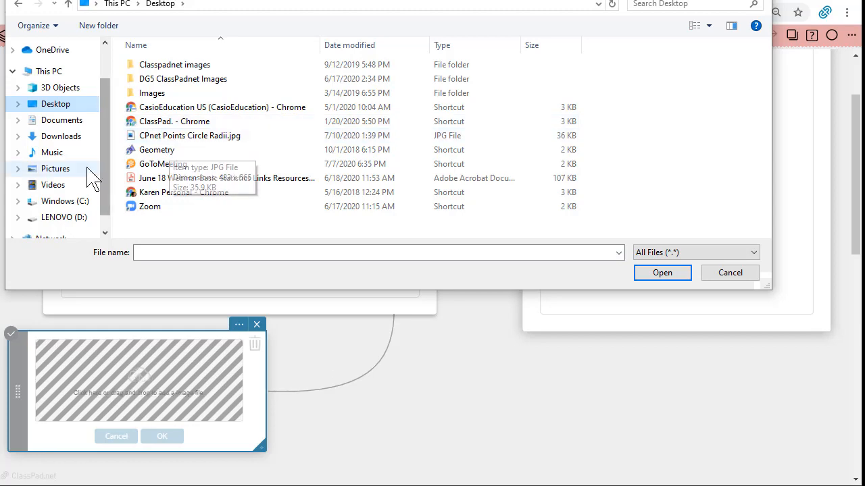
click(59, 137)
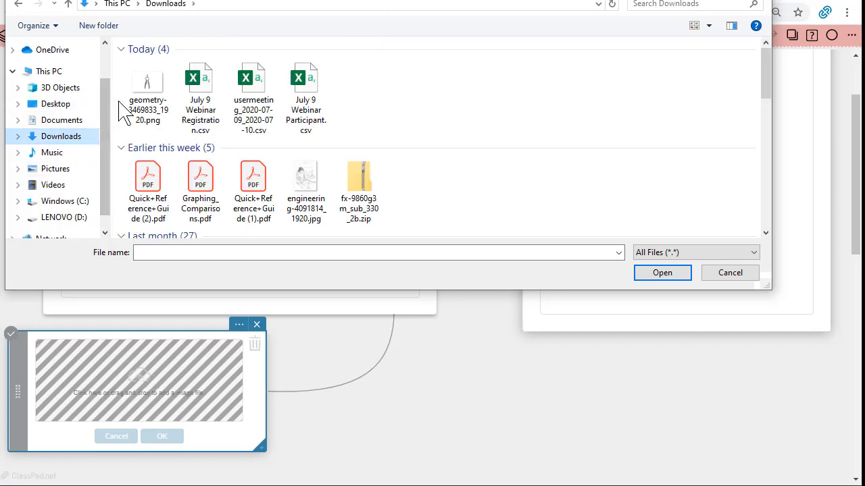
click(145, 98)
double_click(145, 98)
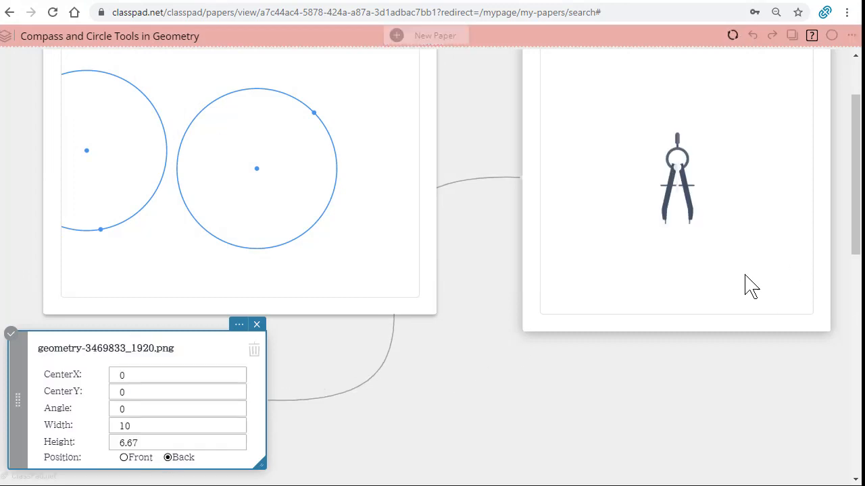
click(680, 217)
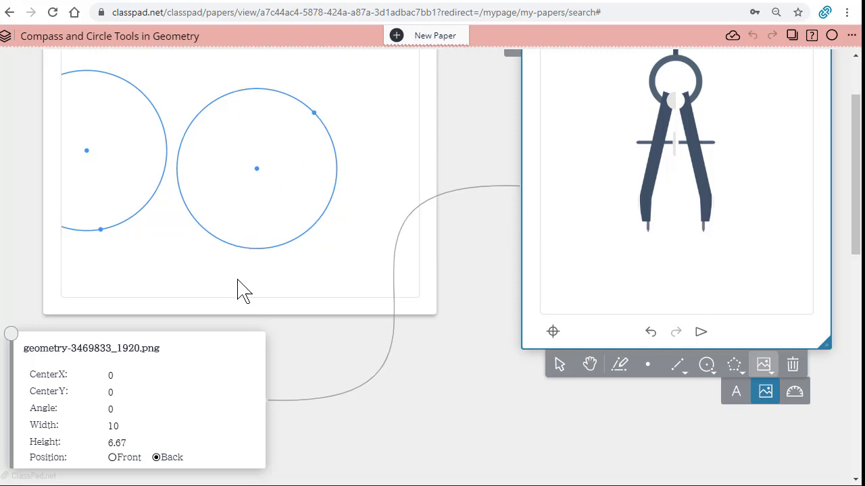
drag(193, 396, 734, 250)
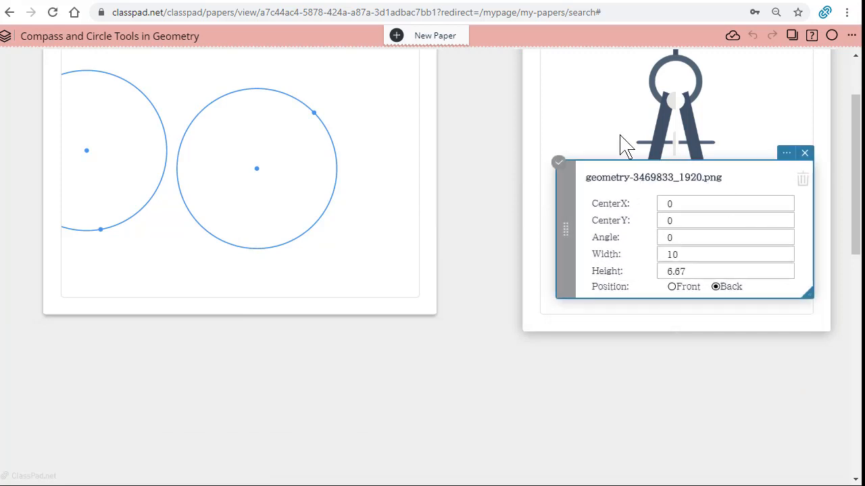
click(581, 135)
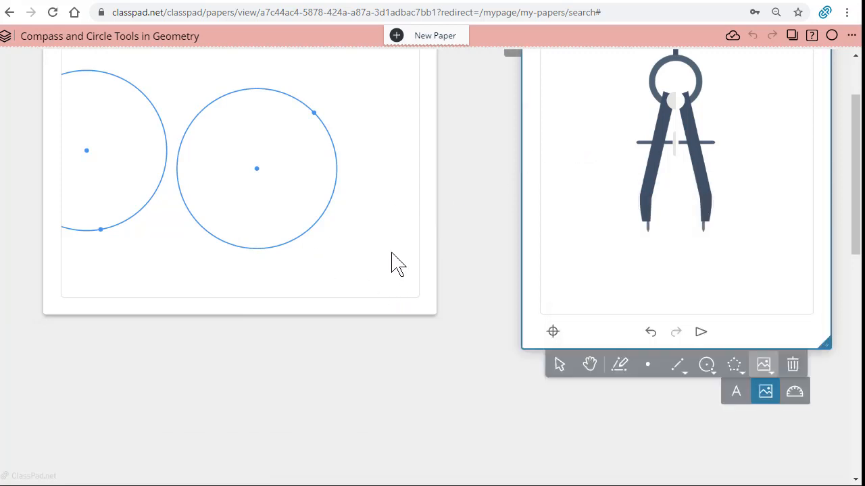
Add a third Geometry window below the existing ones.
scroll(468, 314, down, 1)
scroll(439, 304, down, 5)
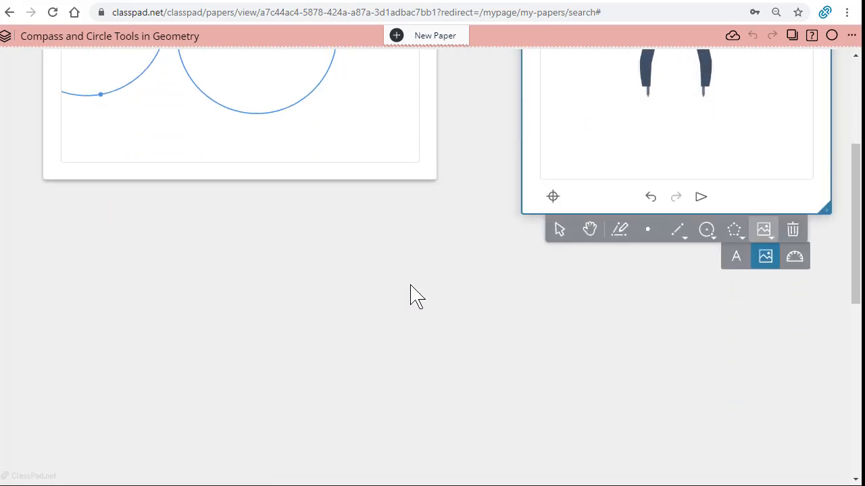
click(136, 142)
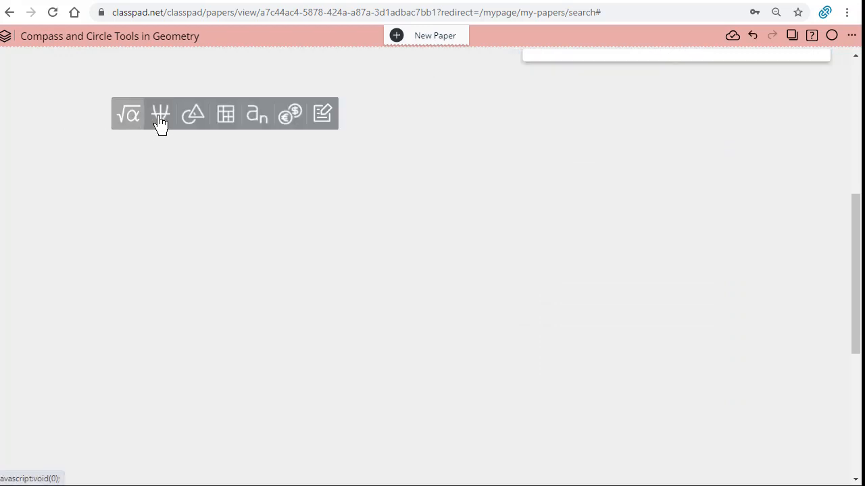
drag(218, 138, 195, 101)
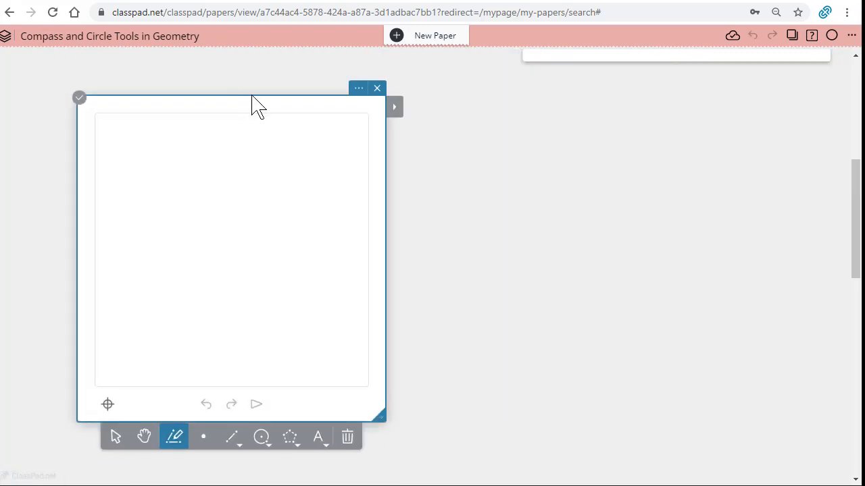
Open the third window's settings and uncheck automatic labeling.
click(358, 93)
click(336, 364)
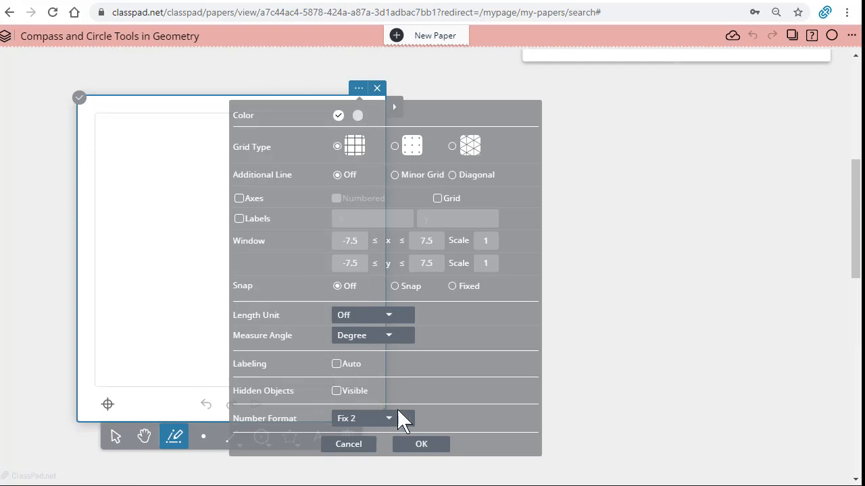
scroll(620, 388, up, 4)
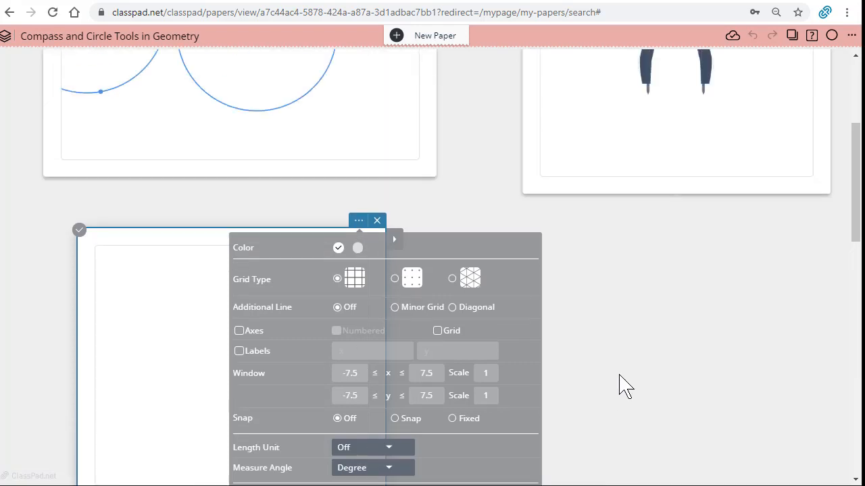
click(362, 231)
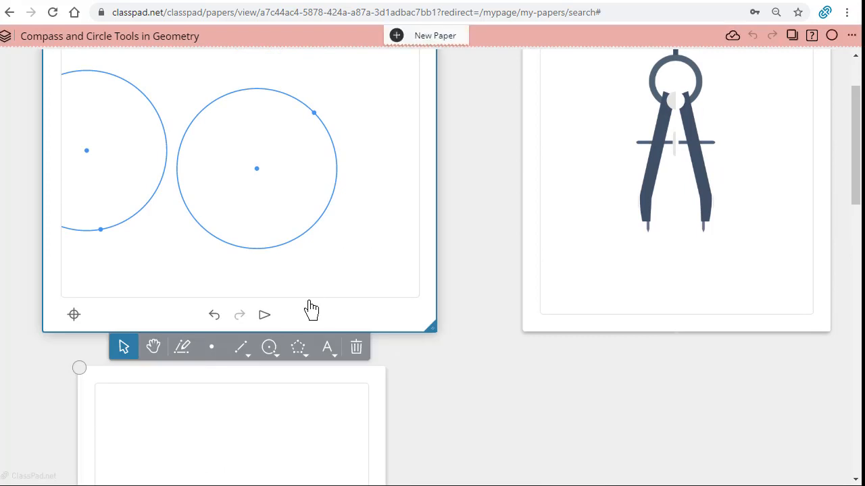
Shrink the left circle in the first window by dragging its circumference point.
click(160, 340)
drag(174, 272, 252, 271)
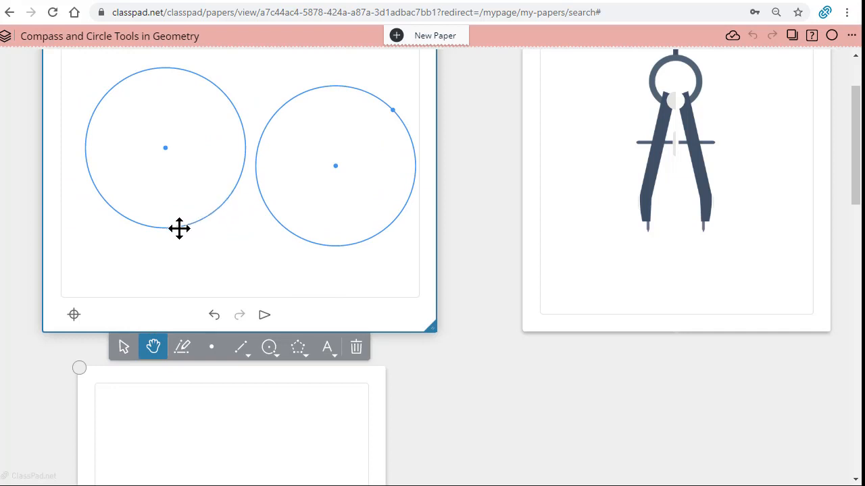
click(125, 343)
drag(179, 227, 169, 201)
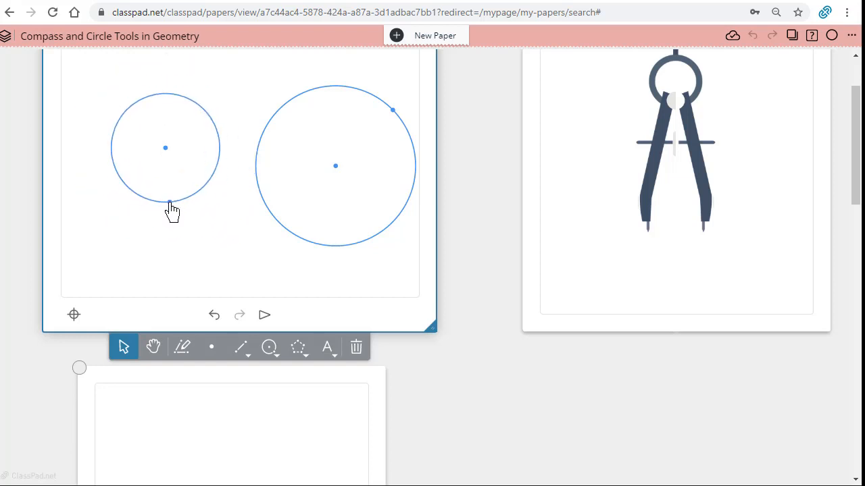
Use the Compass construction on the left circle's center and circumference point, and place the copied circle overlapping it on the left.
scroll(467, 248, up, 1)
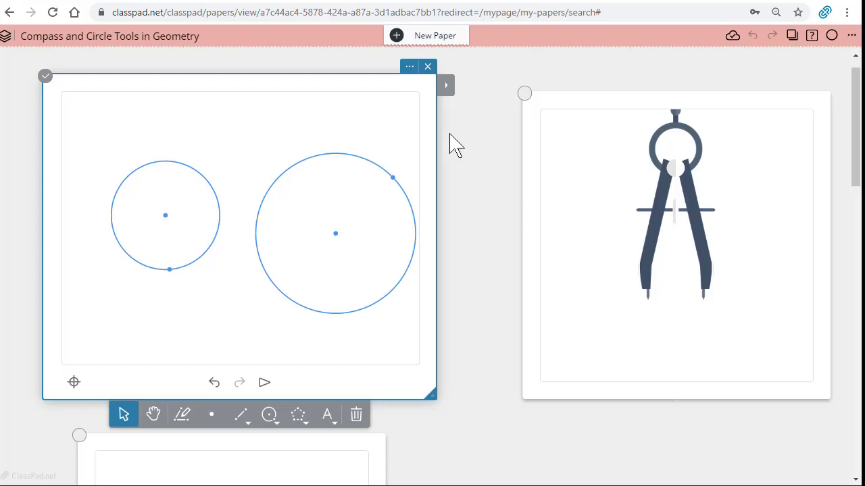
click(450, 90)
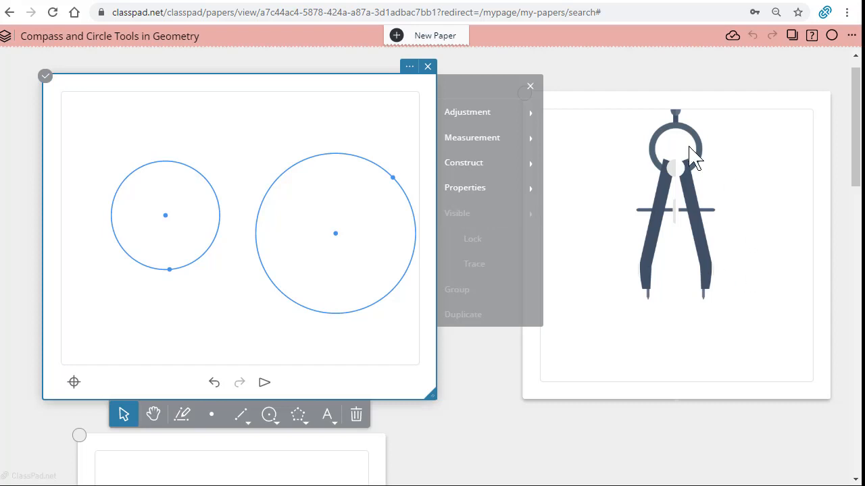
click(481, 169)
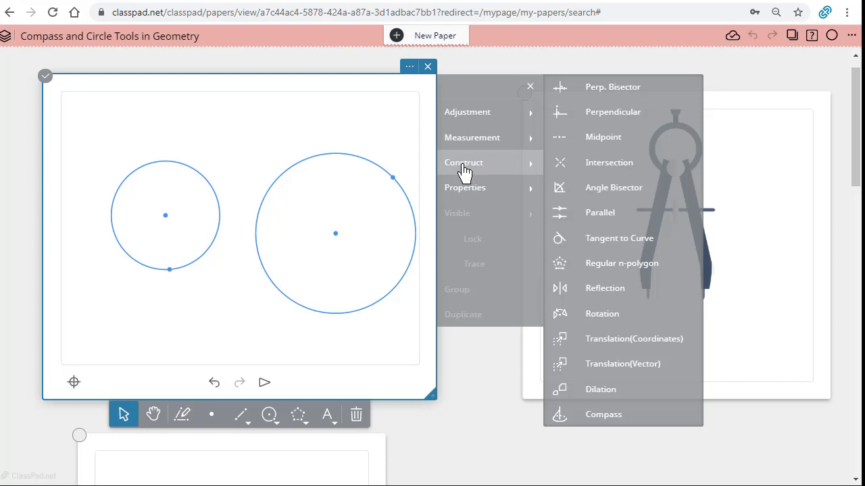
click(600, 416)
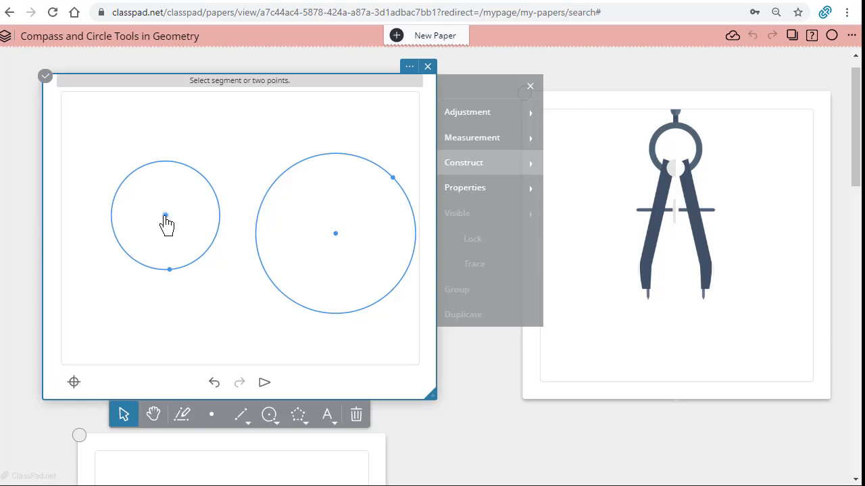
click(169, 269)
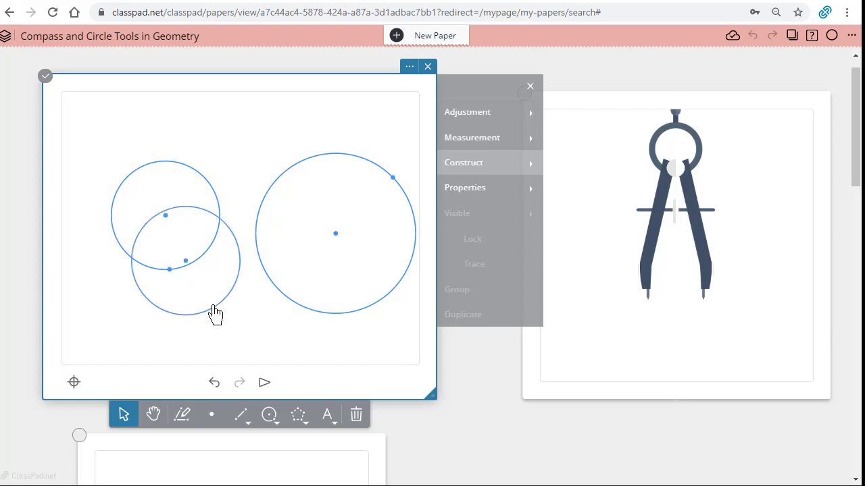
drag(215, 314, 136, 289)
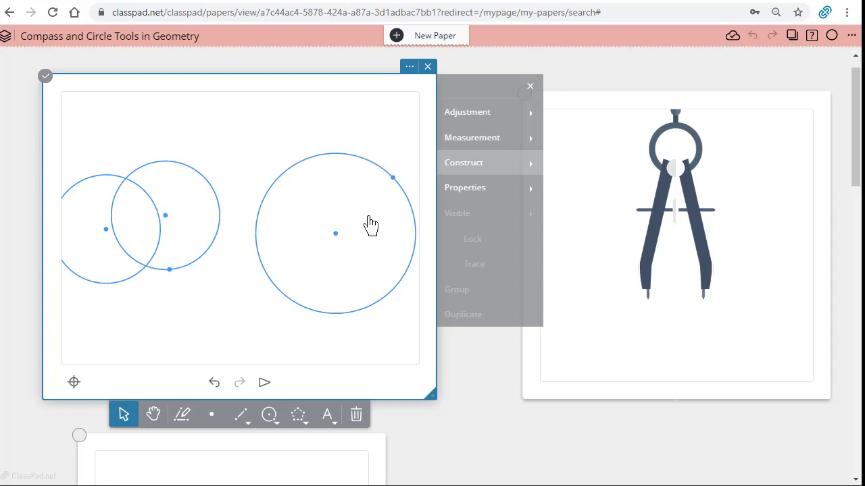
Choose red as the color, then use Compass on the right circle's center and circumference point and place the red copy below-left of it.
click(488, 192)
click(577, 101)
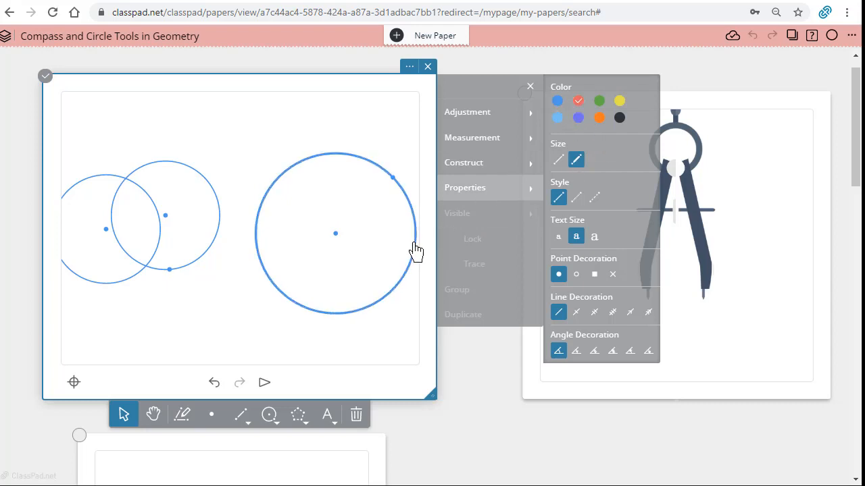
click(480, 164)
click(628, 420)
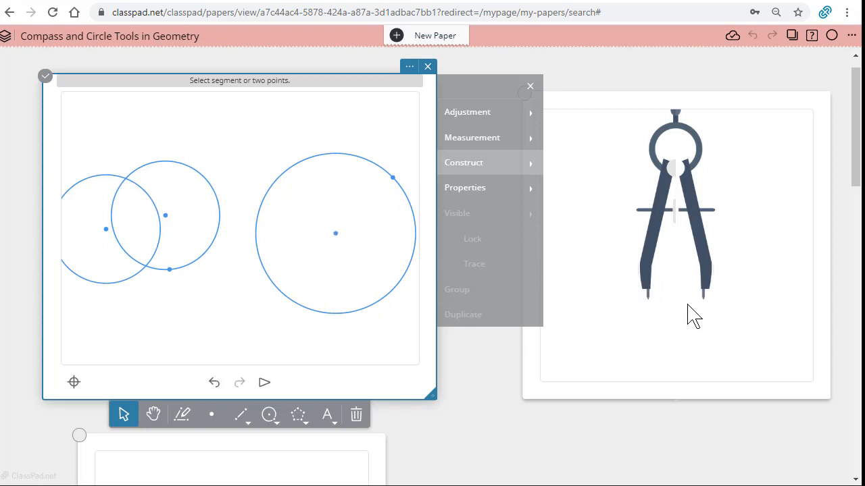
click(335, 234)
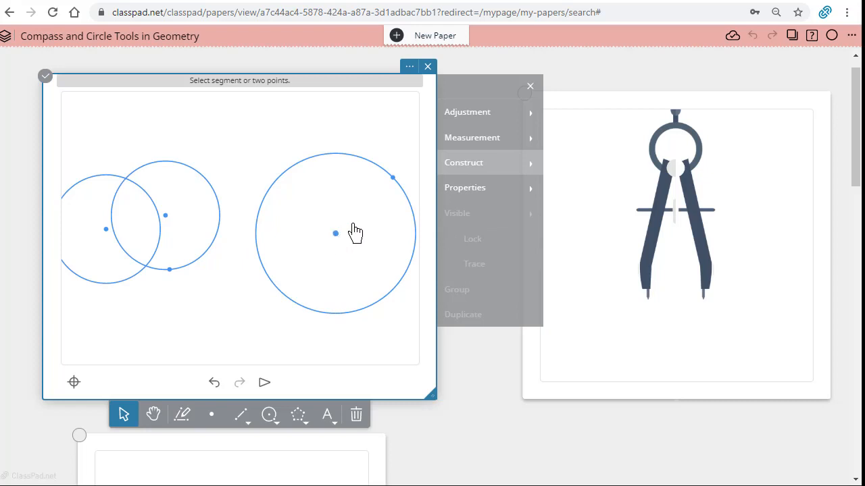
click(392, 179)
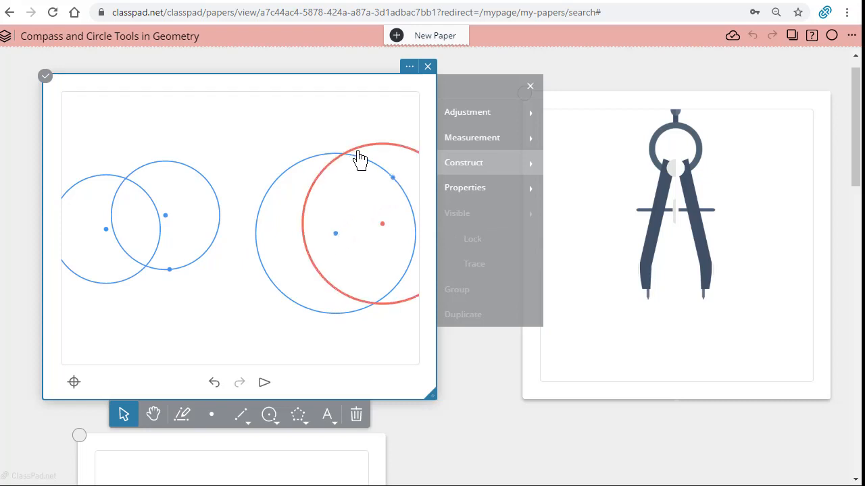
drag(359, 149, 256, 200)
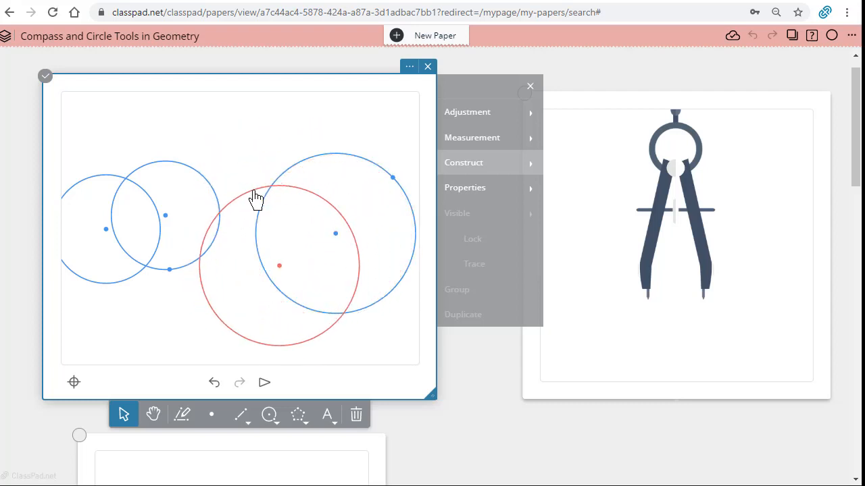